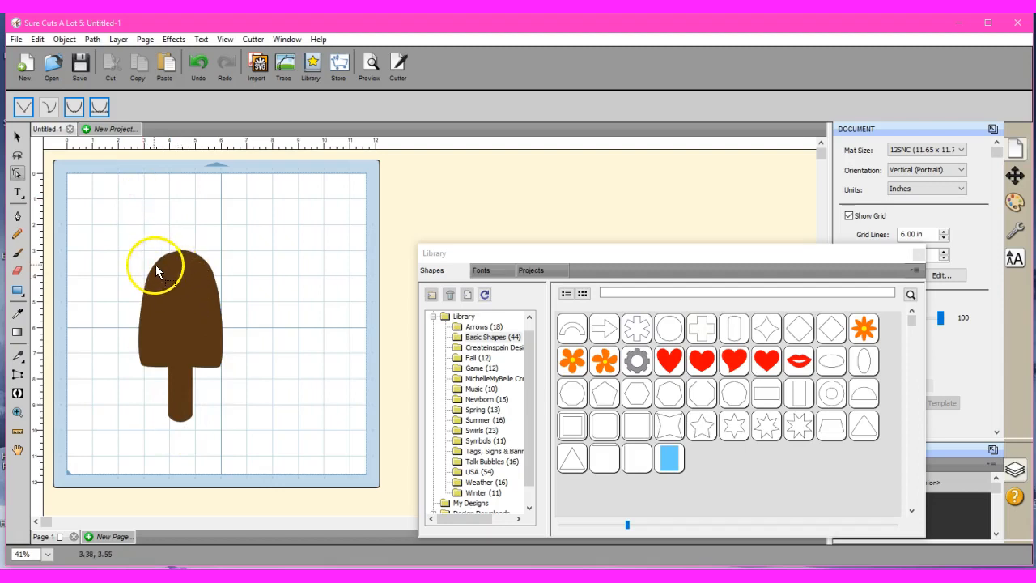
Add a shadow layer of 0.020 in to the brown popsicle shape.
click(16, 136)
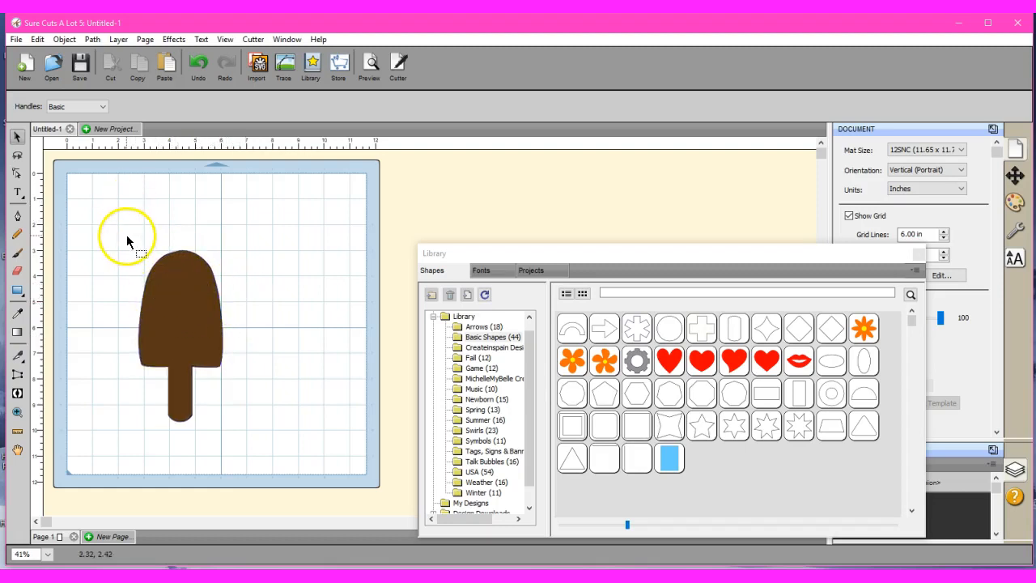
drag(127, 228, 236, 447)
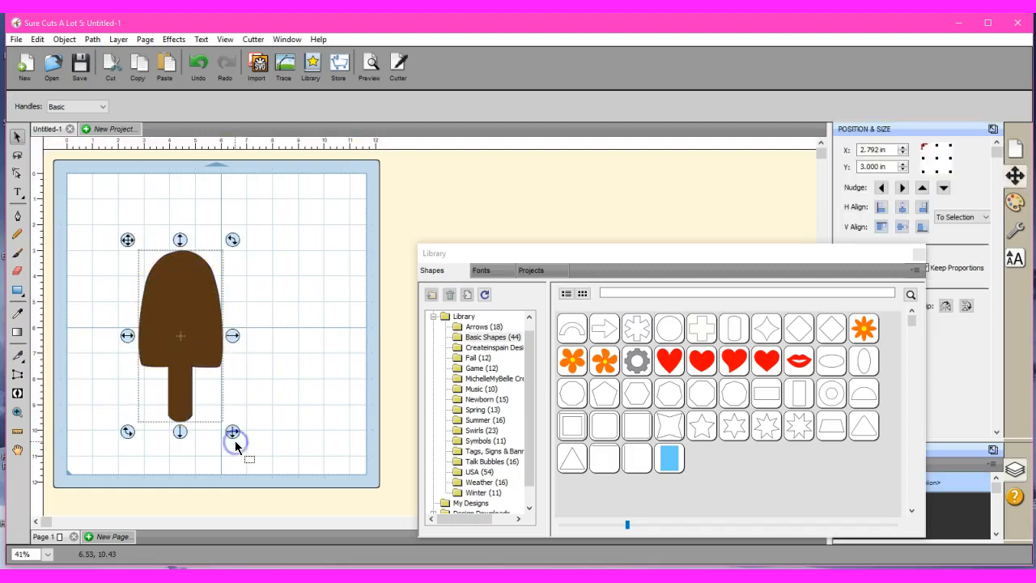
click(172, 39)
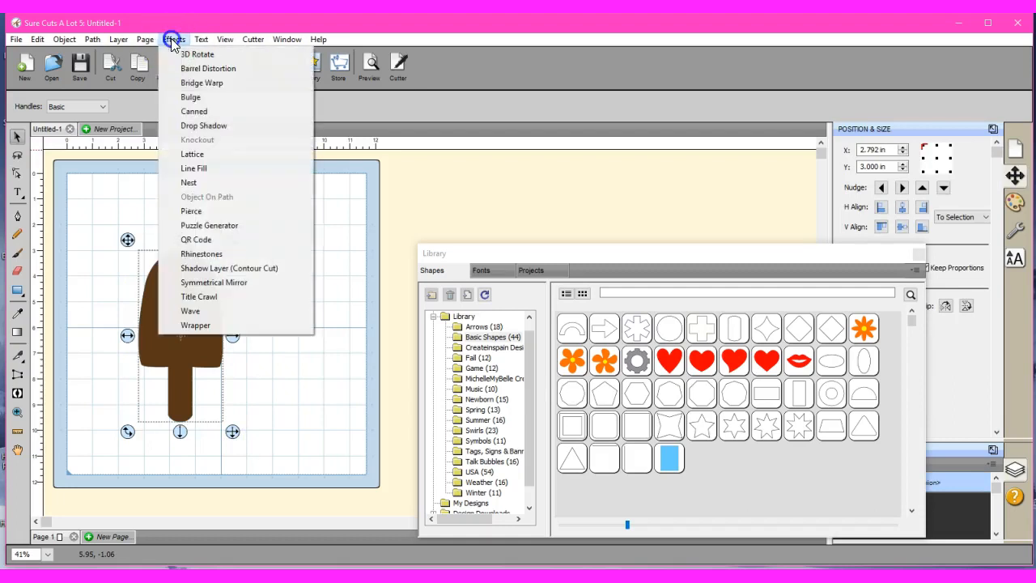
click(231, 271)
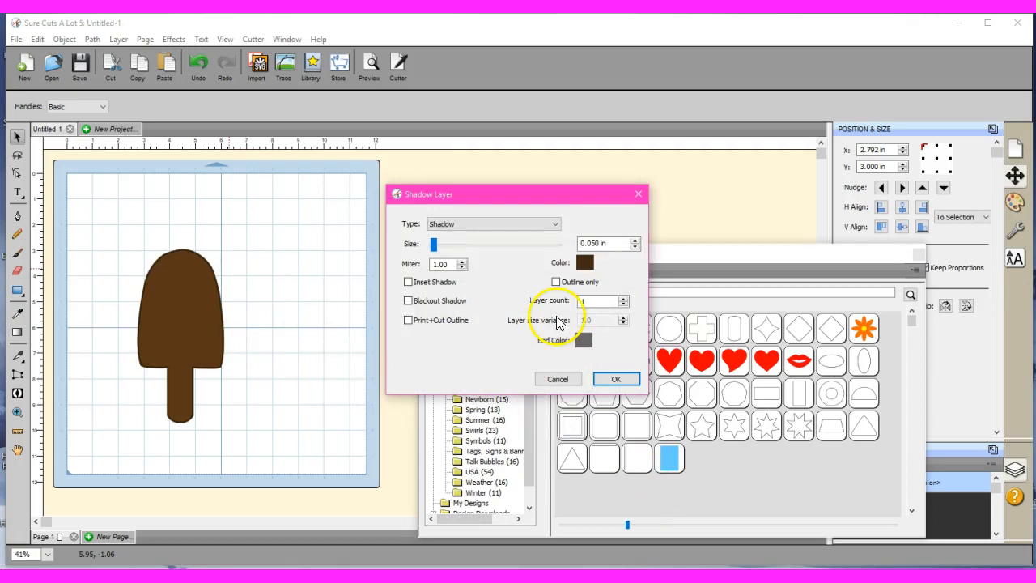
double_click(595, 243)
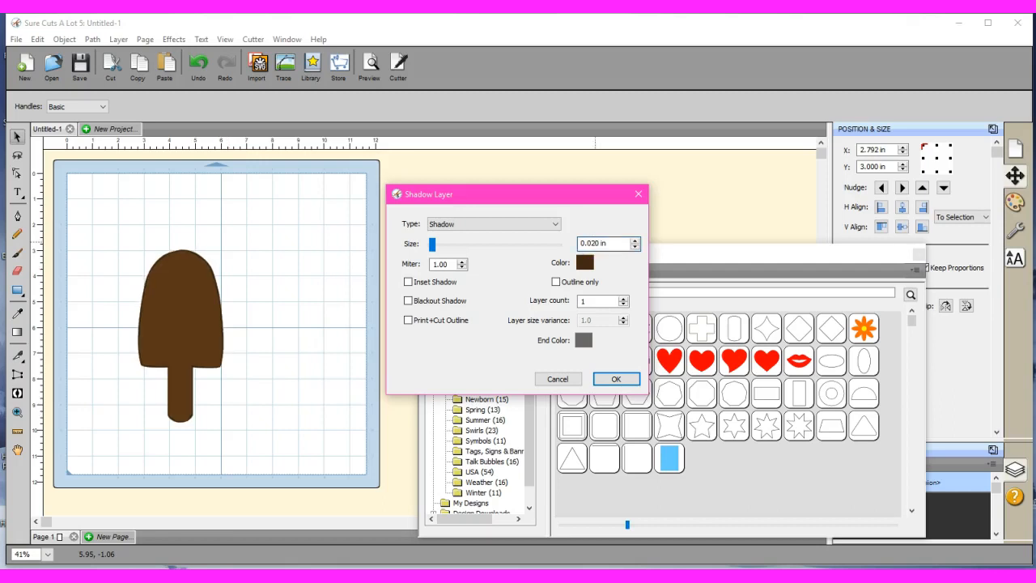
click(617, 381)
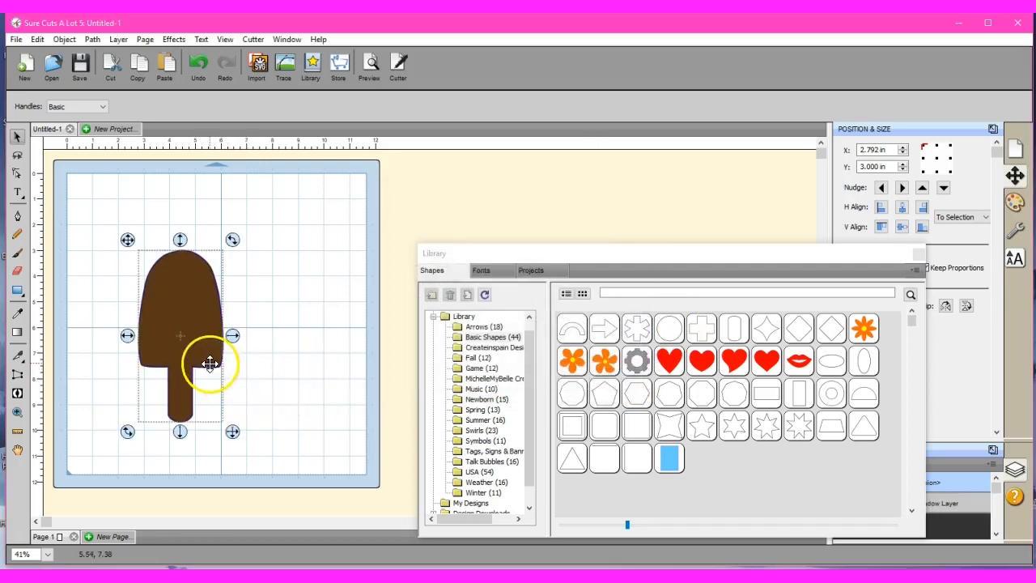
Cut the popsicle out of its shadow layer with Back Minus Front, leaving a thin outline.
drag(102, 200, 305, 459)
click(92, 39)
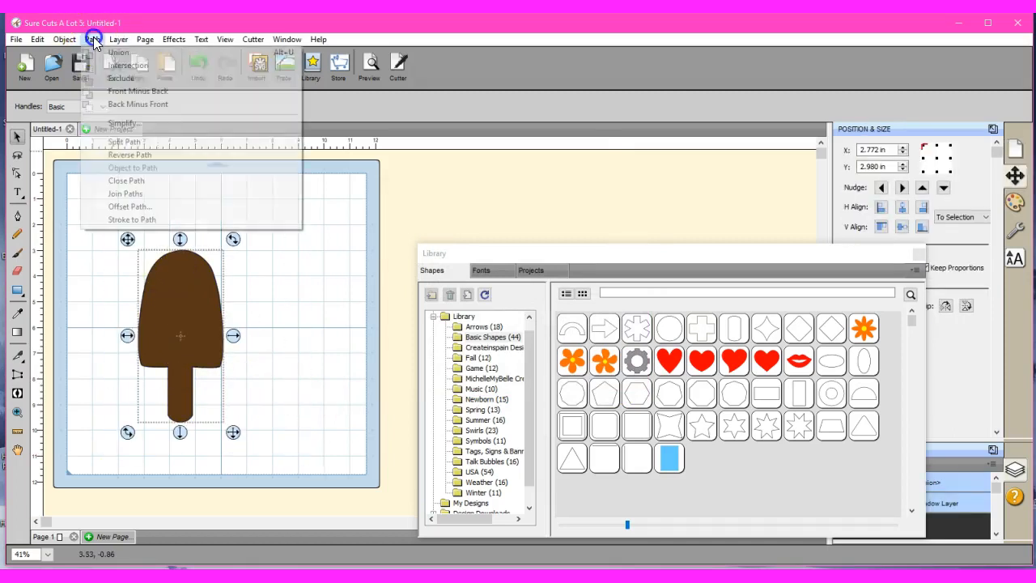
click(132, 110)
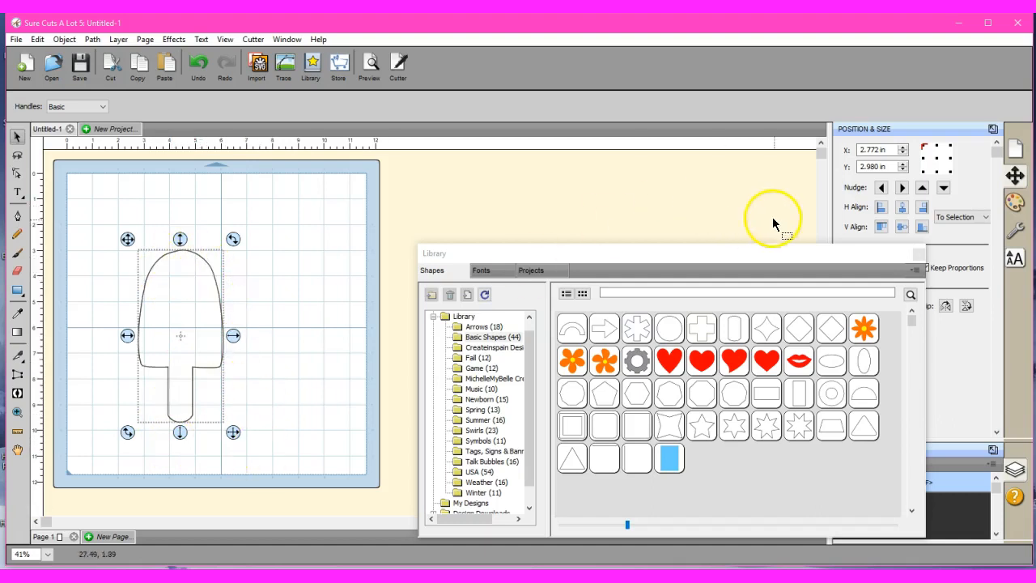
Apply the Shadow (Straight) style to the thin popsicle outline with a size of 0.020 in.
drag(718, 254, 786, 535)
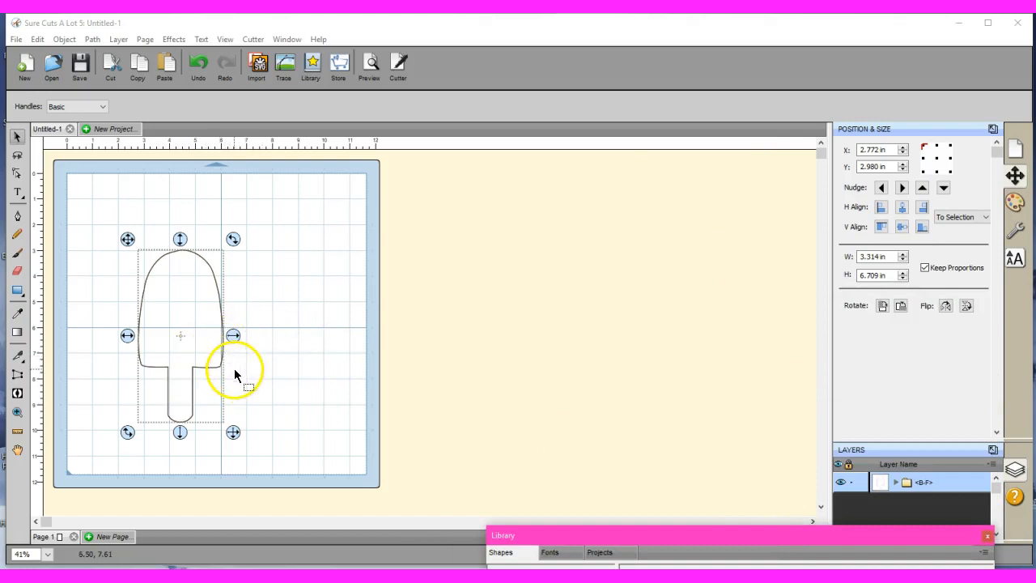
click(1017, 231)
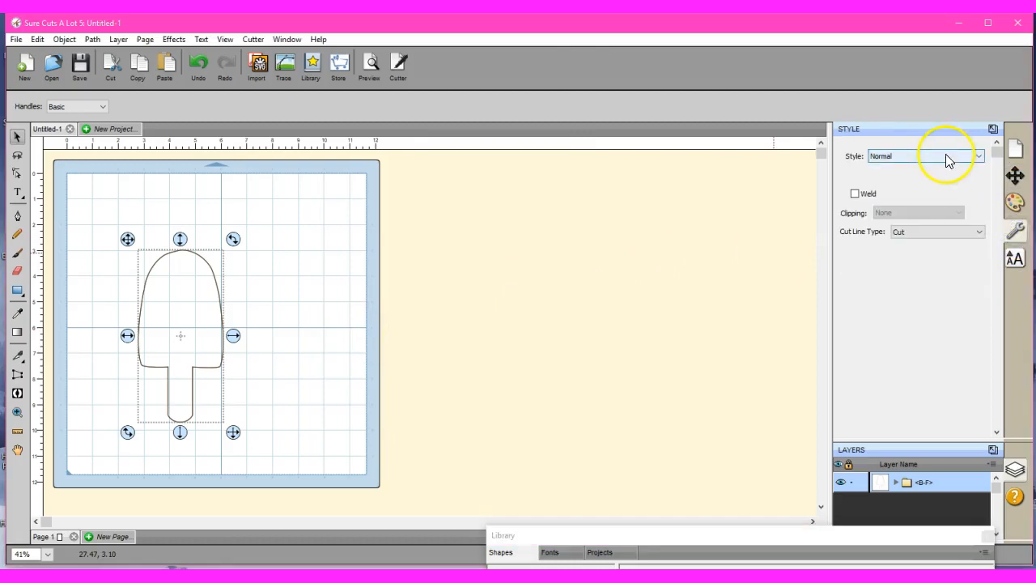
click(946, 154)
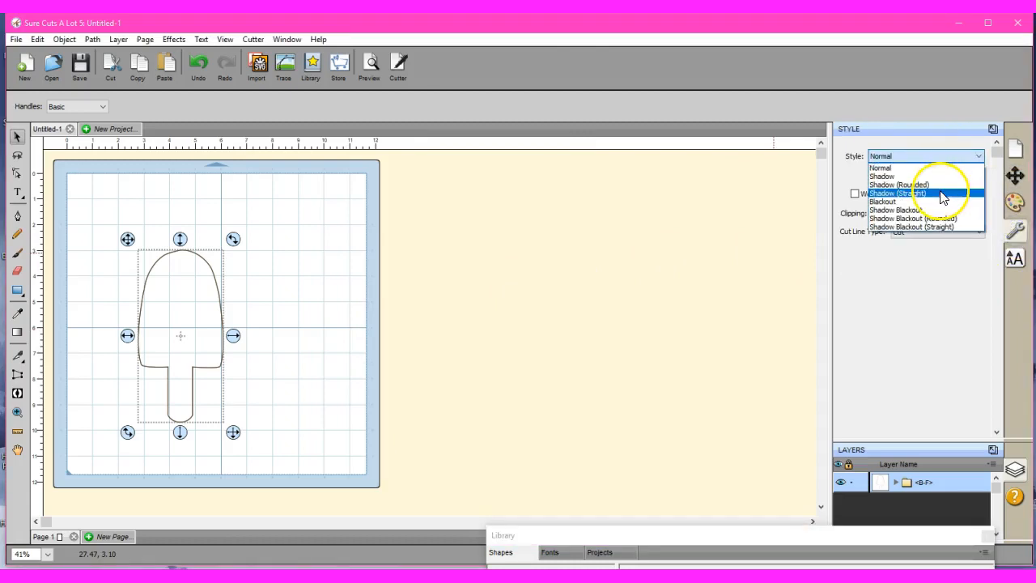
click(940, 199)
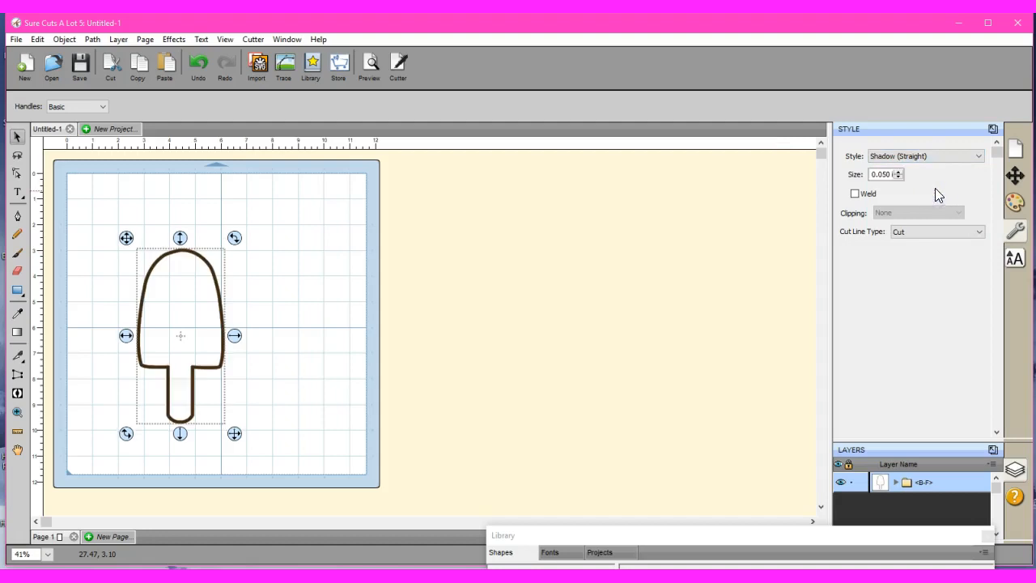
double_click(884, 174)
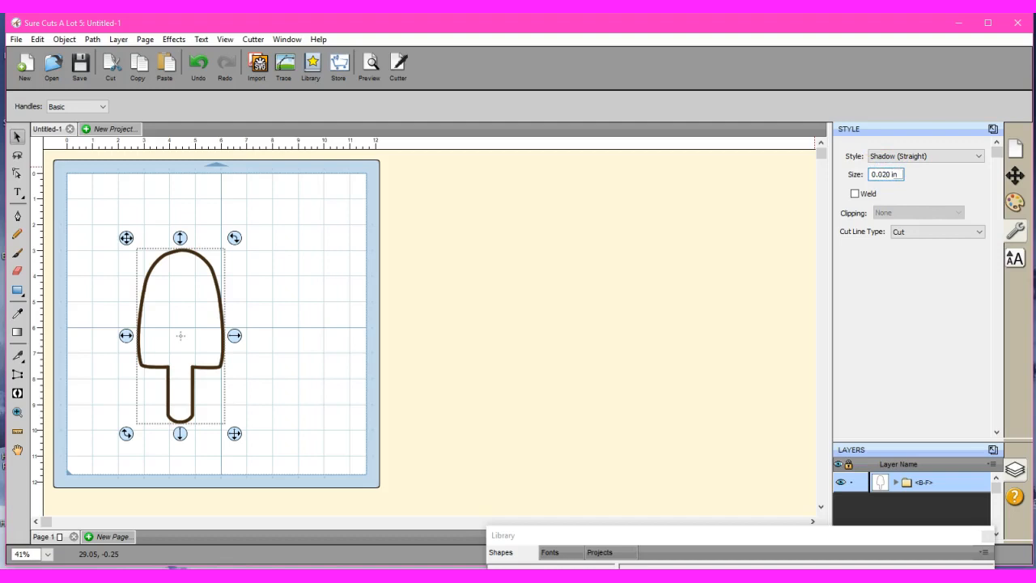
key(Return)
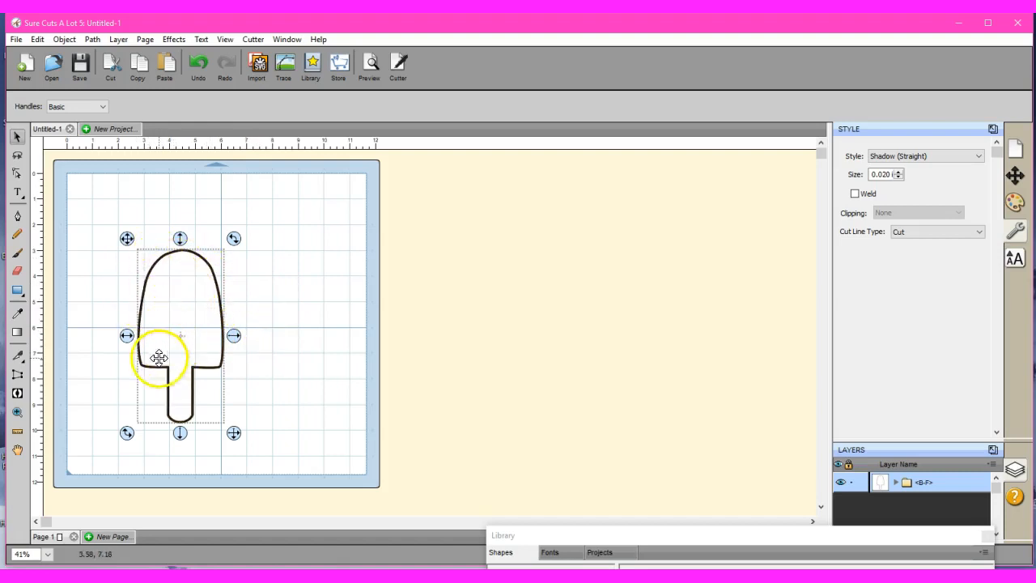
Move the popsicle outline to the right half of the mat and start a dark blue (RGB 0, 0, 128) shadow layer for it.
drag(157, 369, 251, 335)
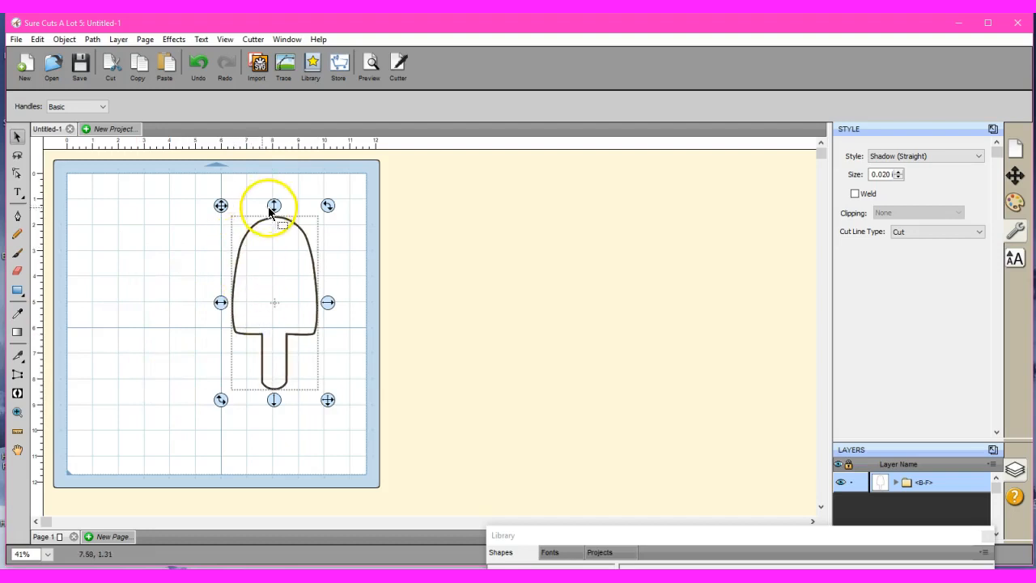
click(173, 39)
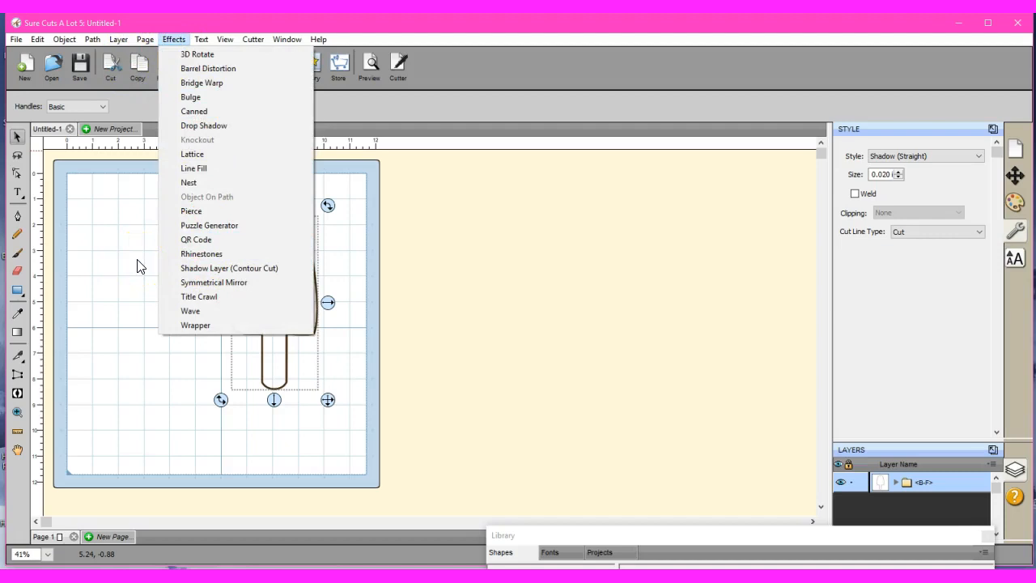
click(227, 269)
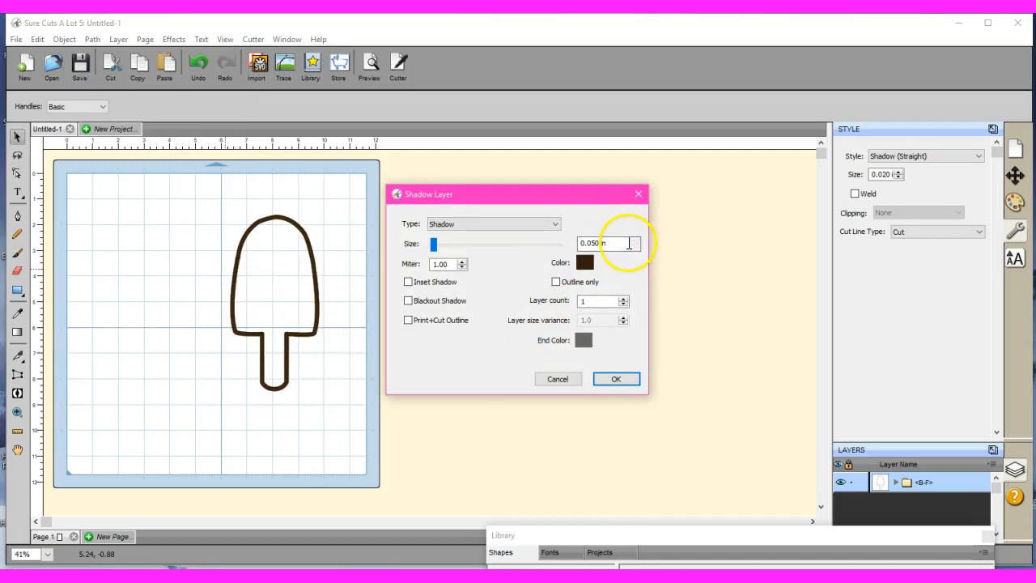
click(585, 262)
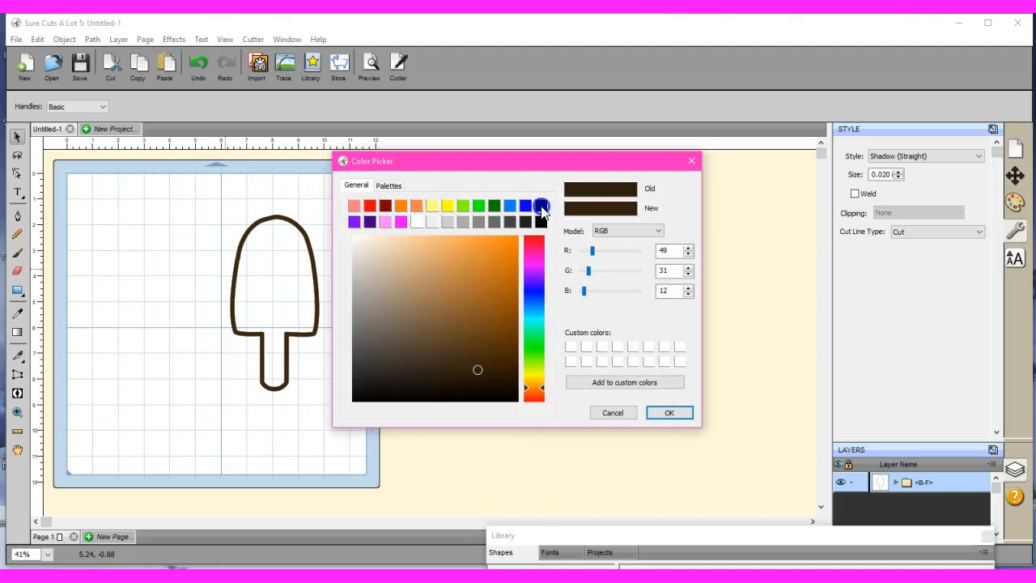
click(541, 205)
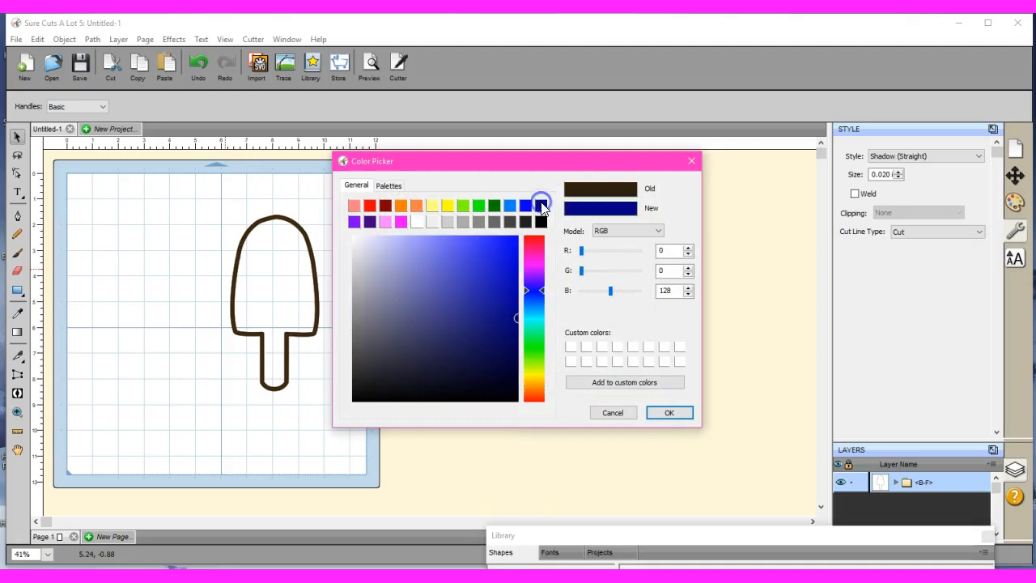
click(671, 413)
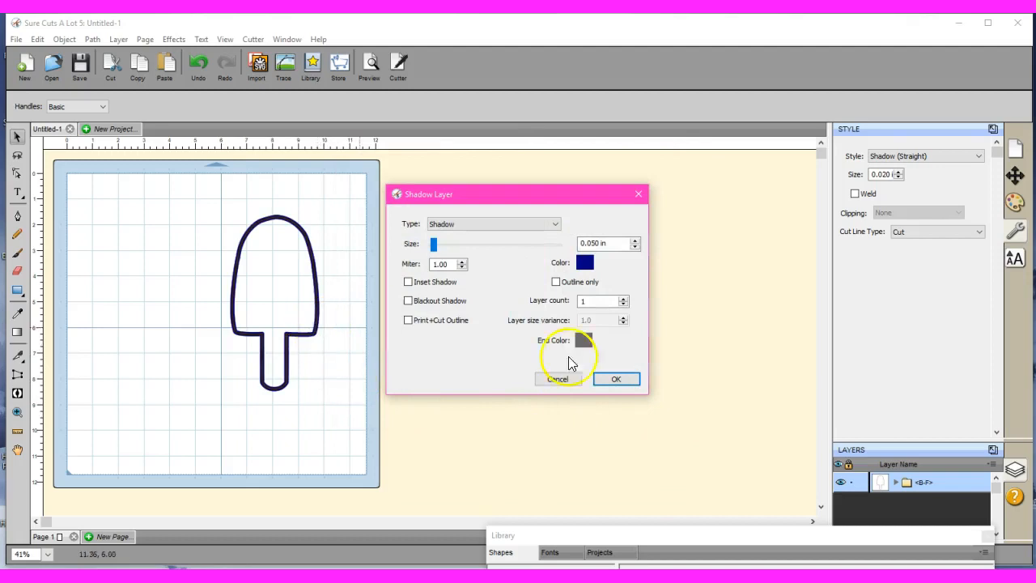
Set the blue shadow layer's size to 0.100 in and apply it to the outline.
double_click(596, 243)
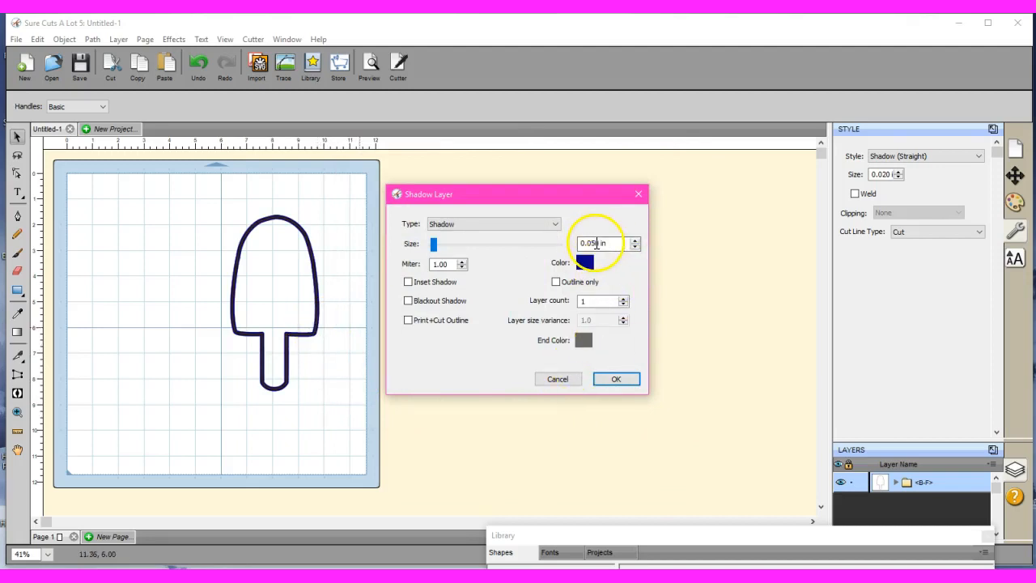
text(0.080)
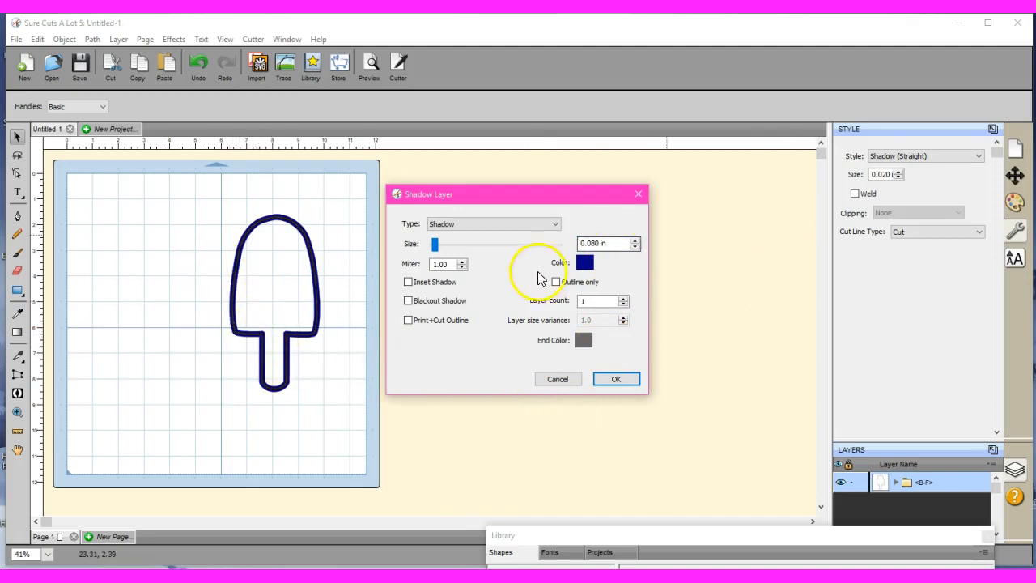
double_click(595, 243)
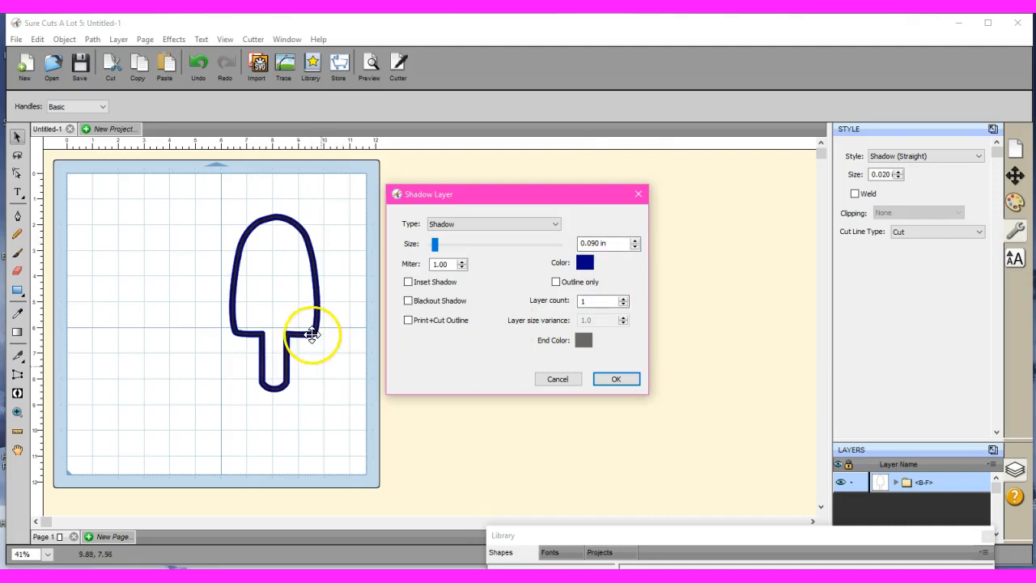
double_click(595, 243)
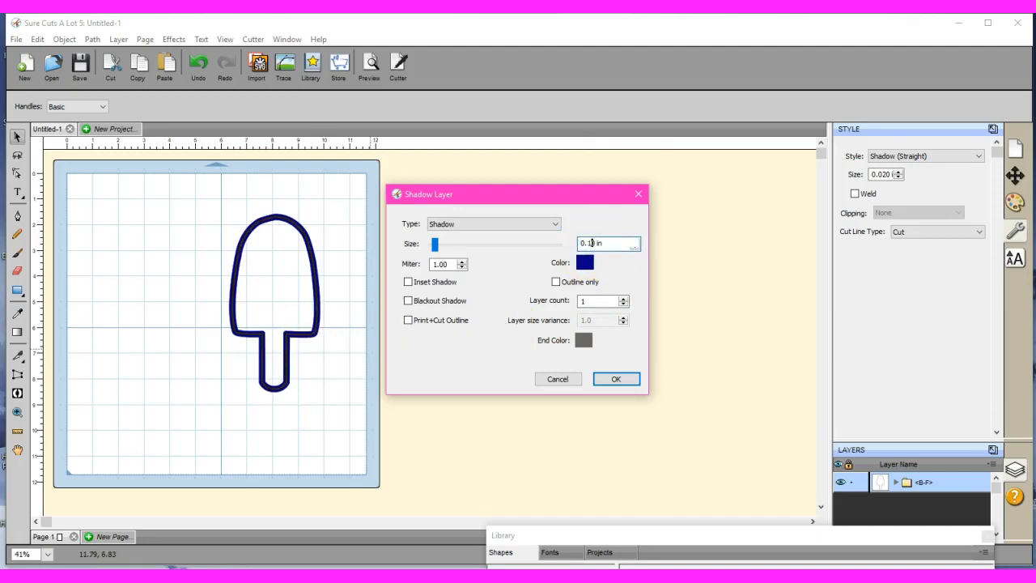
click(617, 380)
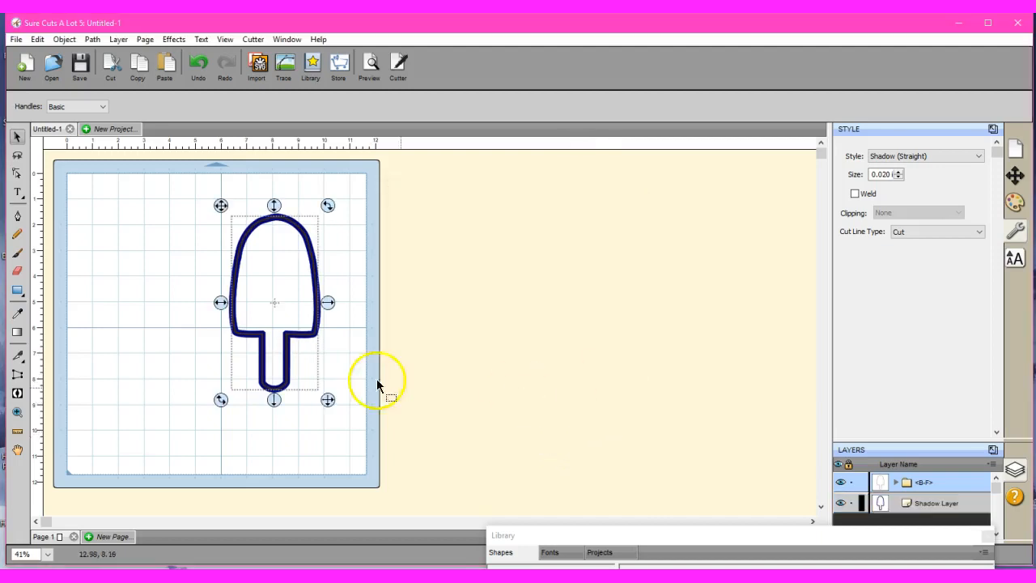
Move the thin popsicle outline to the left half of the mat, and place the blue outline over it.
drag(228, 300, 95, 304)
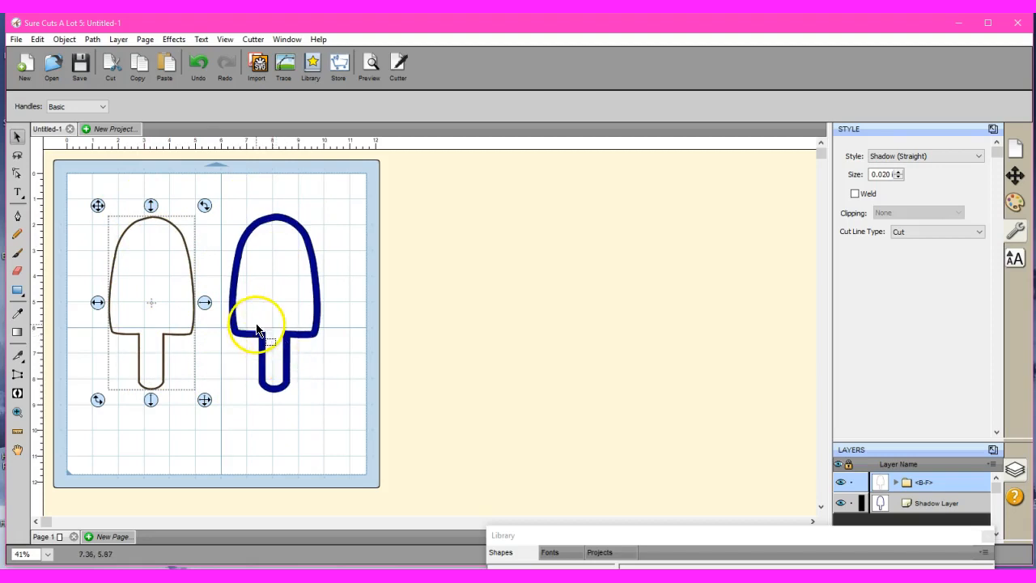
drag(234, 330, 154, 332)
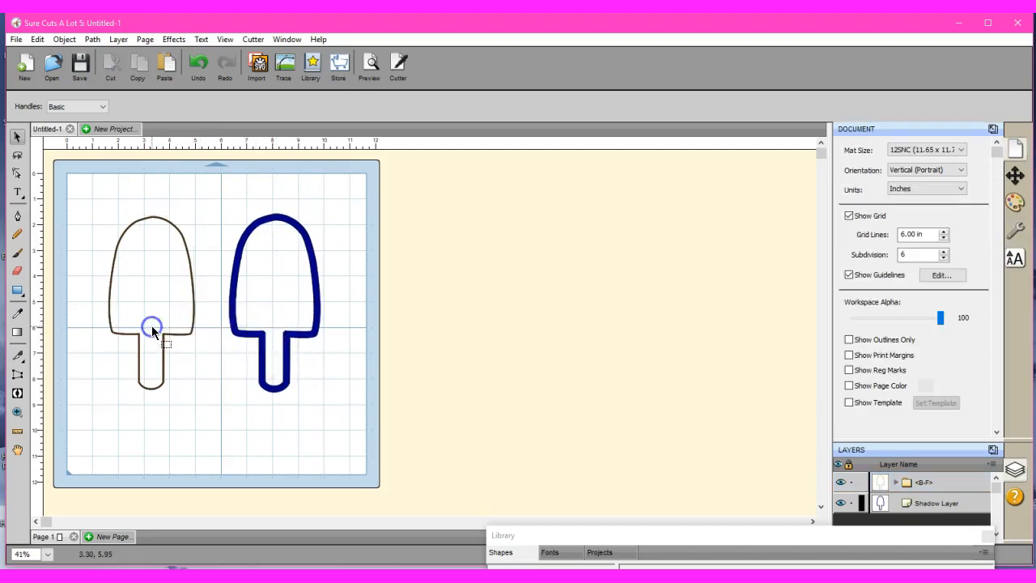
click(254, 332)
drag(253, 332, 130, 332)
Select both popsicle outlines and align their centers horizontally and vertically.
drag(76, 194, 245, 430)
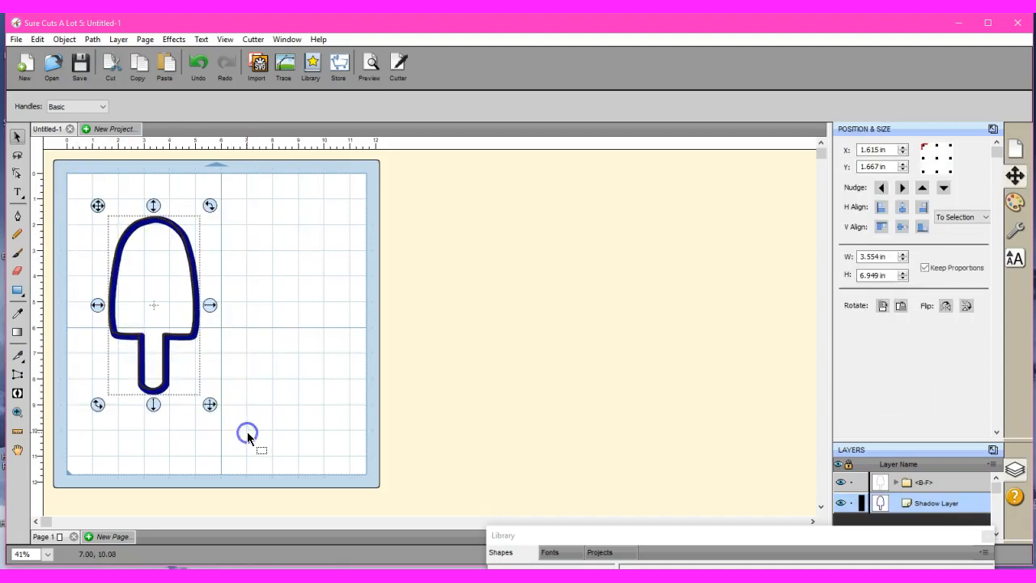
click(903, 207)
click(903, 227)
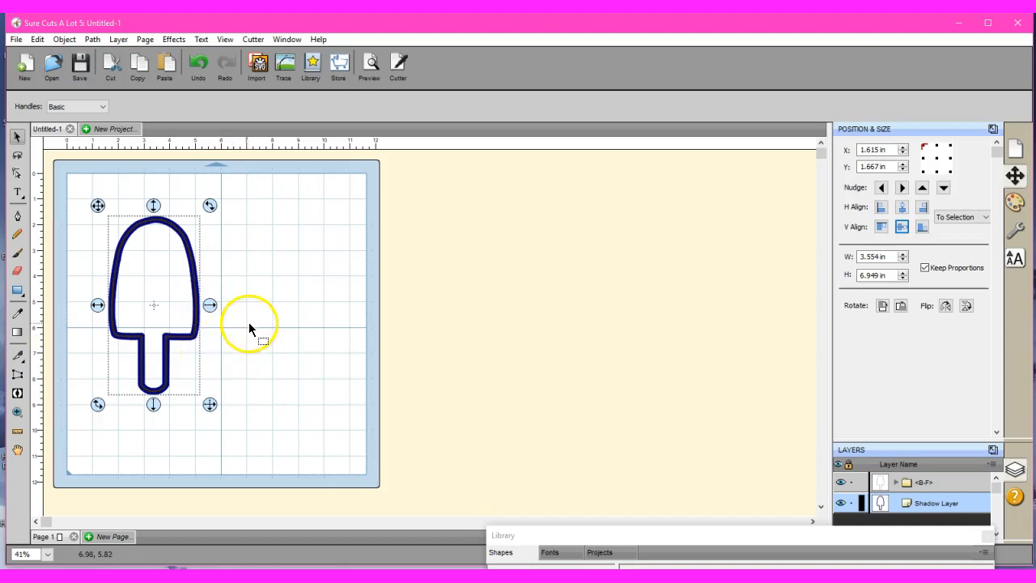
Separate the outlines, placing the blue one at about X 0.15, Y 0.18 in and the thin one at about X 6.58, Y 0.18 in.
drag(95, 306, 191, 295)
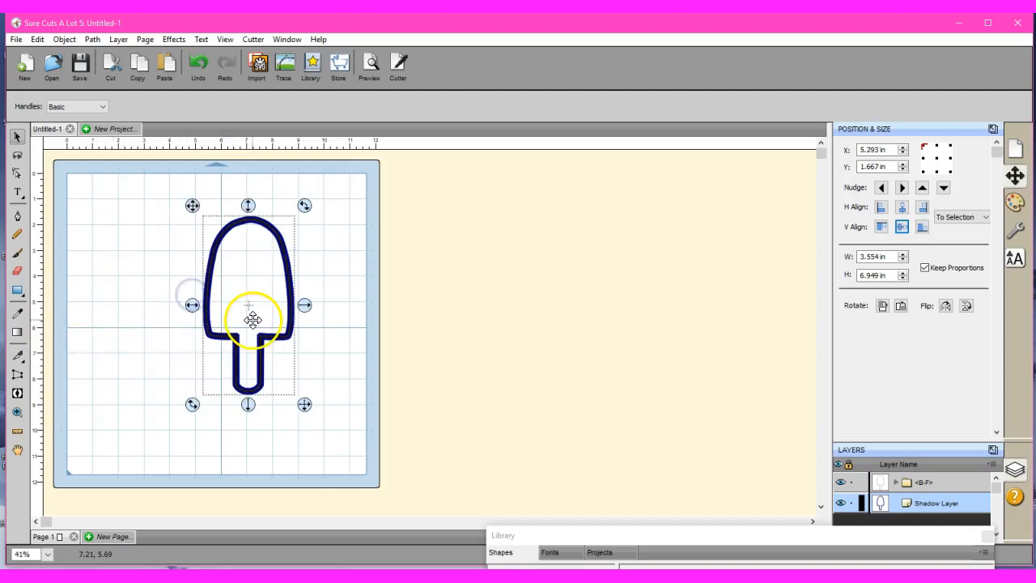
click(329, 327)
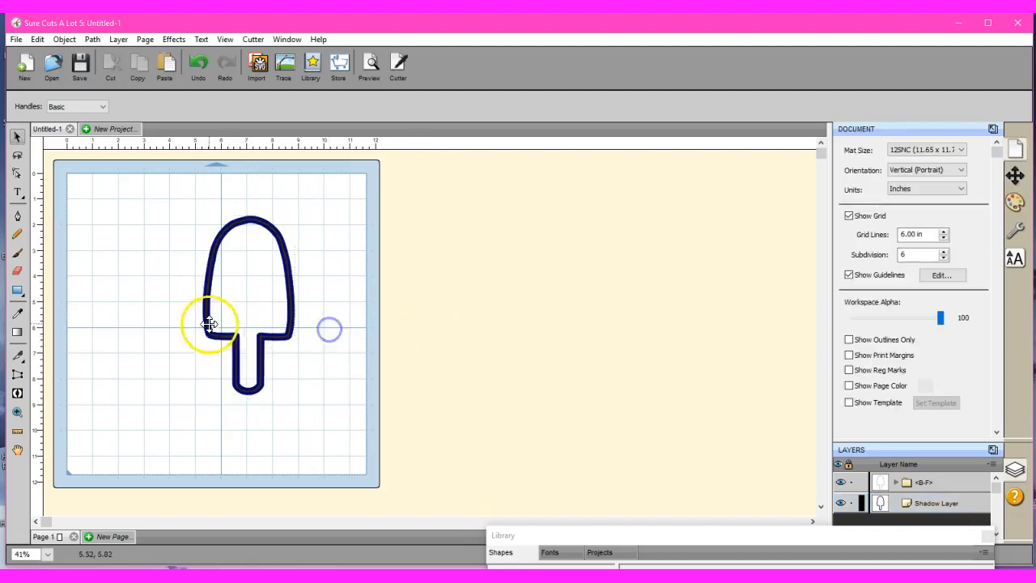
drag(205, 301, 73, 264)
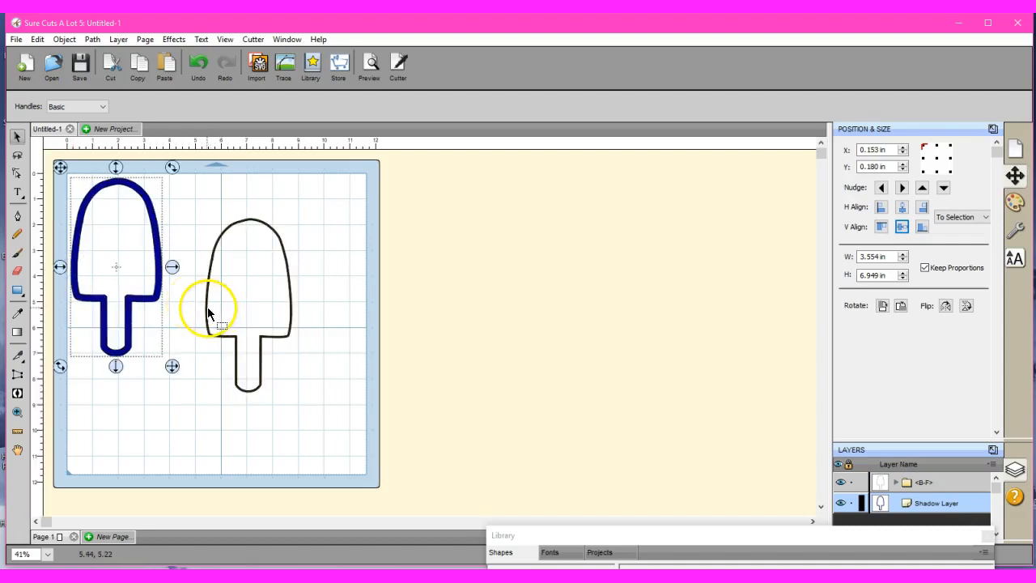
drag(207, 308, 236, 265)
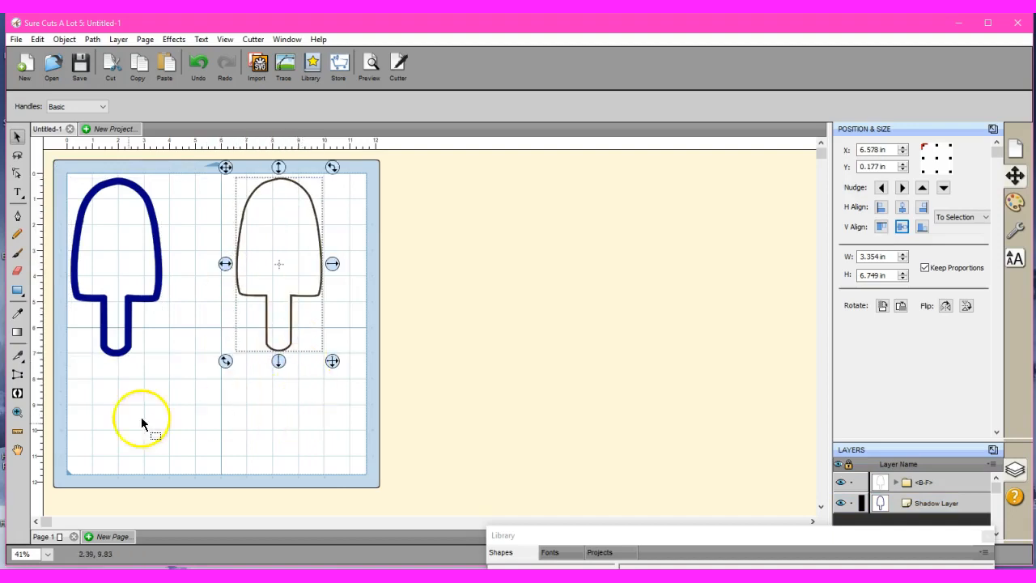